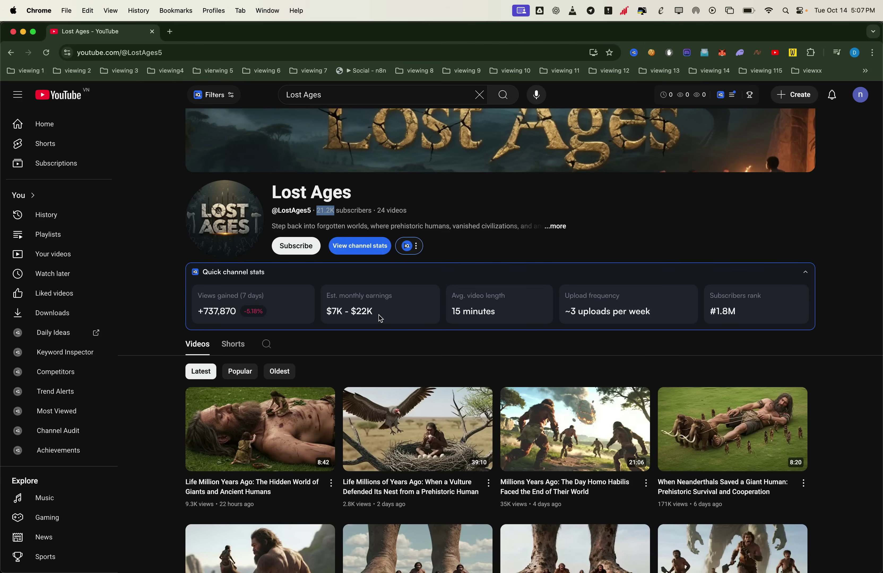
Scroll Lost Ages' Videos and play 'Life Millions of Years Ago | How Humans Faced Predators'.
{"action": "left_click", "coordinate": [391, 370]}
{"action": "scroll", "coordinate": [392, 370], "scroll_direction": "down", "scroll_amount": 4}
{"action": "scroll", "coordinate": [391, 370], "scroll_direction": "down", "scroll_amount": 5}
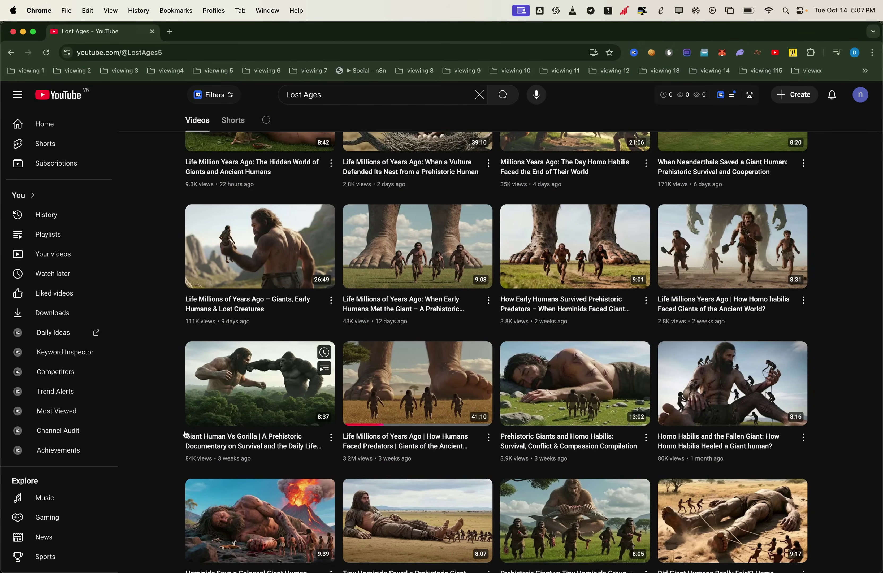
{"action": "left_click", "coordinate": [399, 436]}
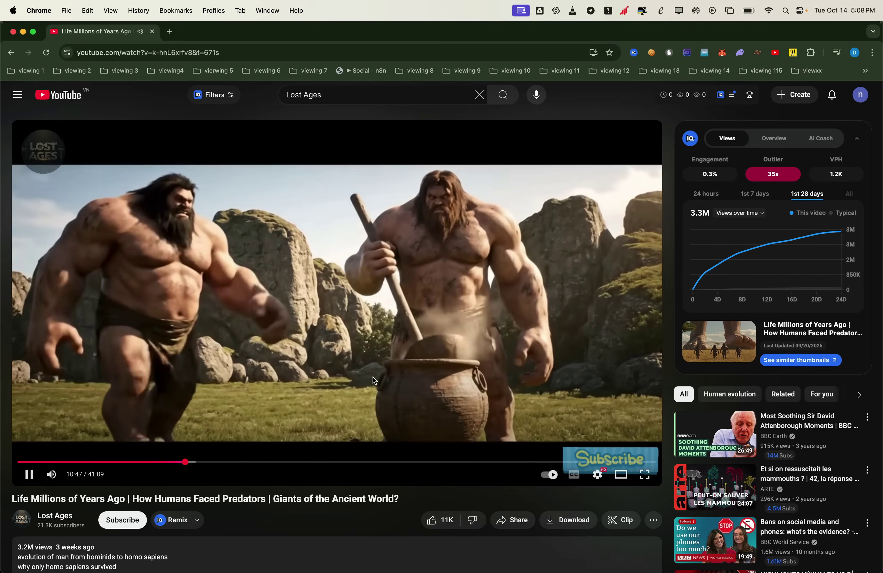
Pause the video at 10:48 on the two bearded giants beside the clay pot.
{"action": "left_click", "coordinate": [388, 384]}
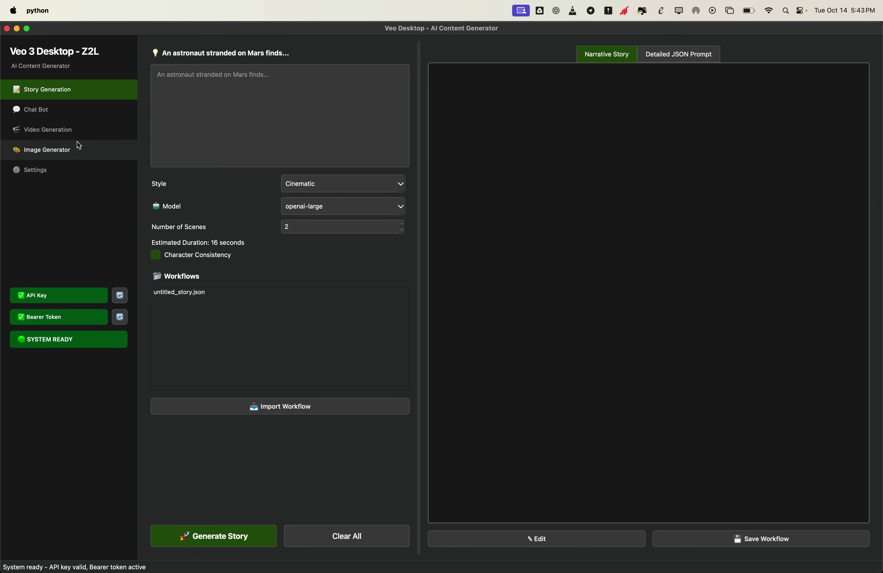
In Image Generator, load the two-cavemen screenshot and paste a prompt removing the background and jar.
{"action": "left_click", "coordinate": [43, 151]}
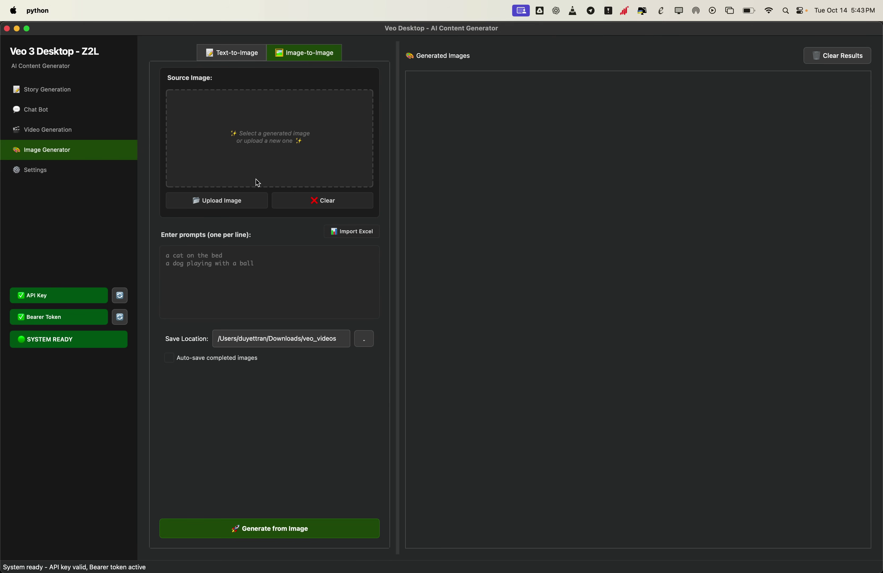
{"action": "left_click", "coordinate": [229, 204]}
{"action": "double_click", "coordinate": [356, 240]}
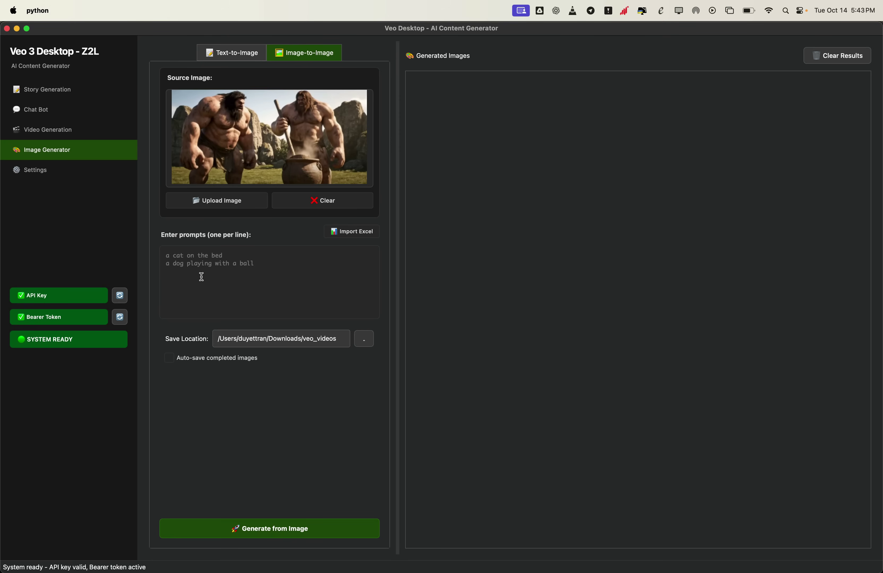
{"action": "type", "text": "Remove the background and the jar, and show the full body shapes of the two characters above."}
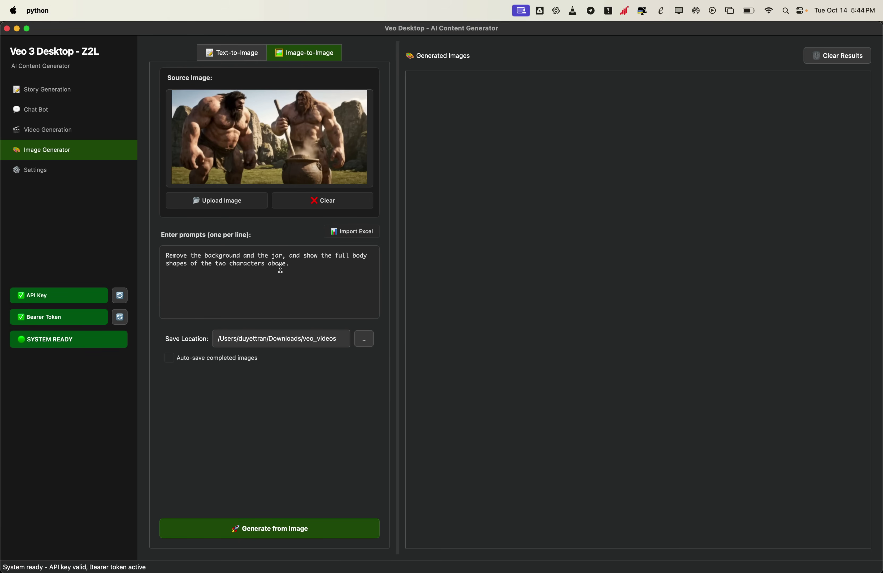
Generate the full-body cavemen on a plain grey background and save the result as a PNG.
{"action": "left_click", "coordinate": [251, 526]}
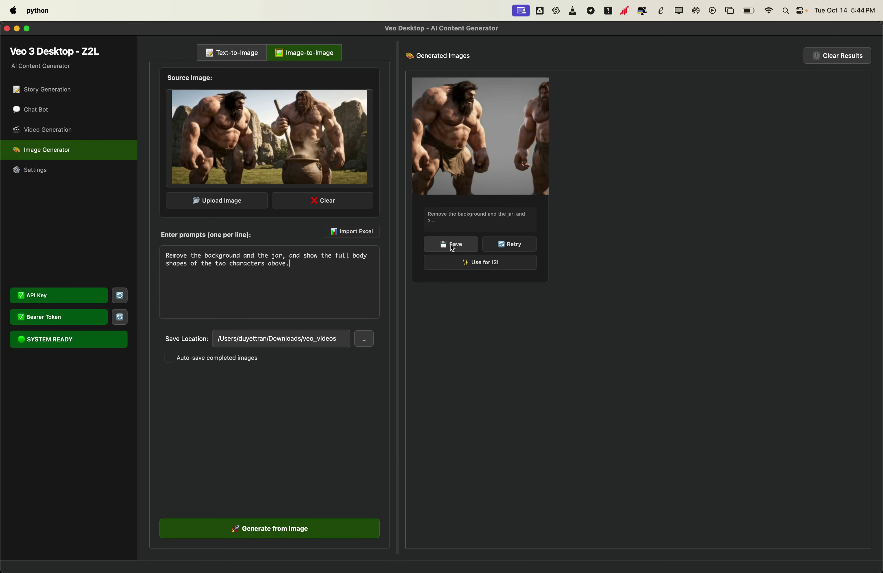
{"action": "left_click", "coordinate": [450, 244]}
{"action": "left_click", "coordinate": [500, 316]}
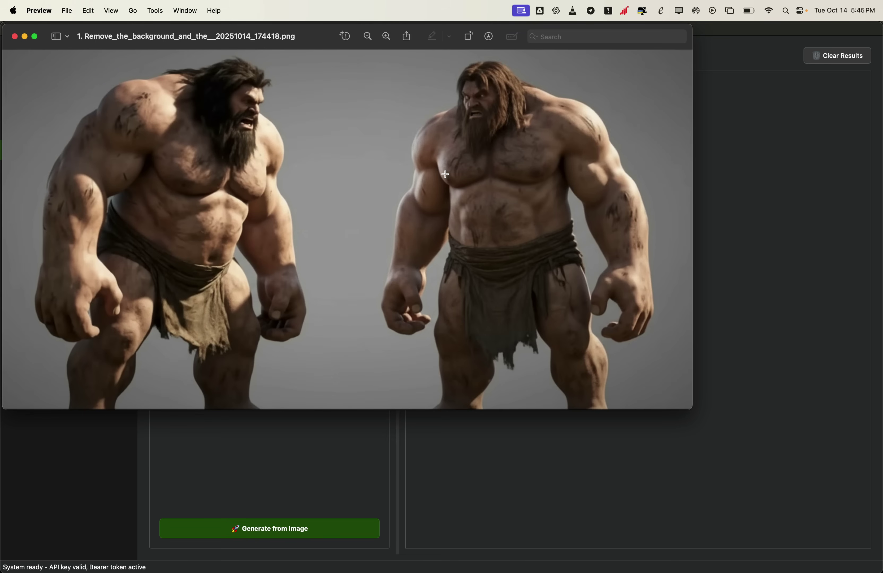
Send ChatGPT the cavemen image with instructions to write ten Amazon-jungle scene prompts.
{"action": "key", "text": "super+Tab"}
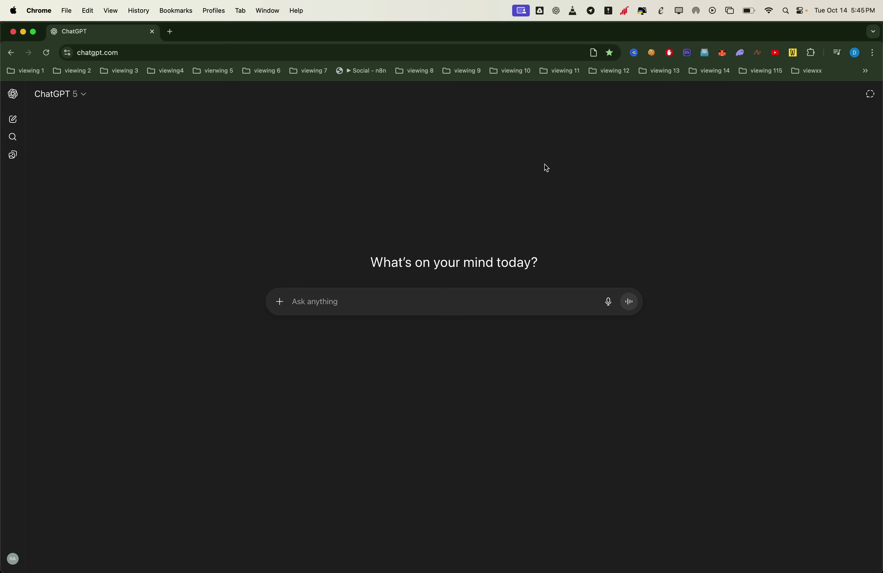
{"action": "left_click", "coordinate": [306, 301]}
{"action": "key", "text": "super+v"}
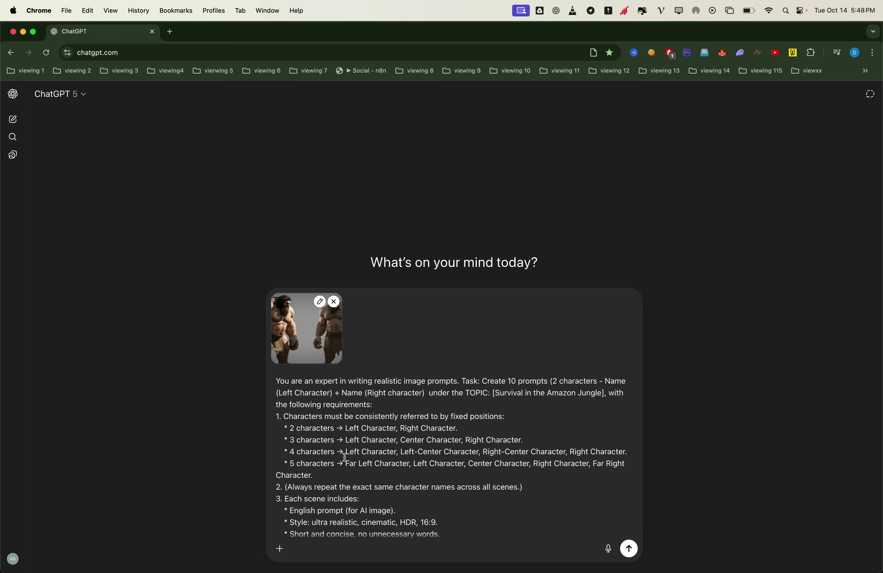
{"action": "scroll", "coordinate": [345, 457], "scroll_direction": "down", "scroll_amount": 3}
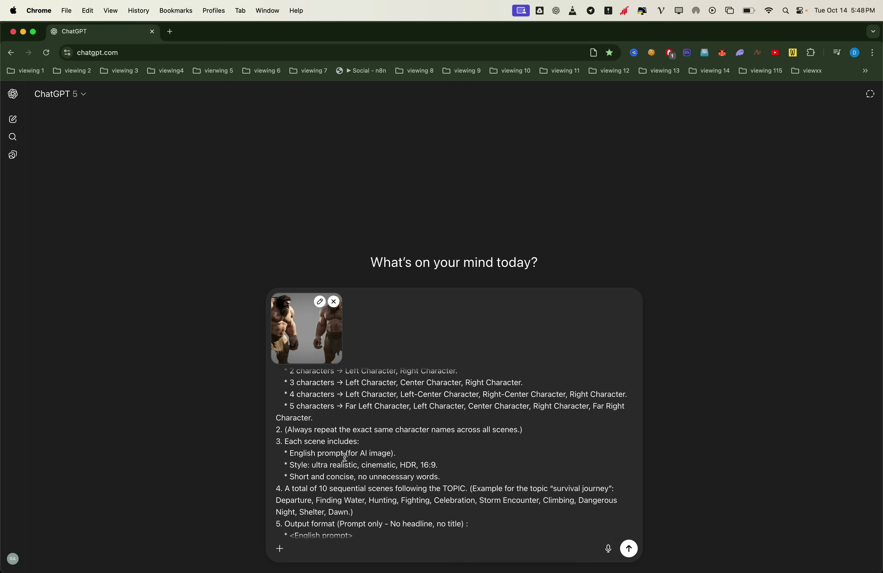
{"action": "scroll", "coordinate": [339, 457], "scroll_direction": "down", "scroll_amount": 2}
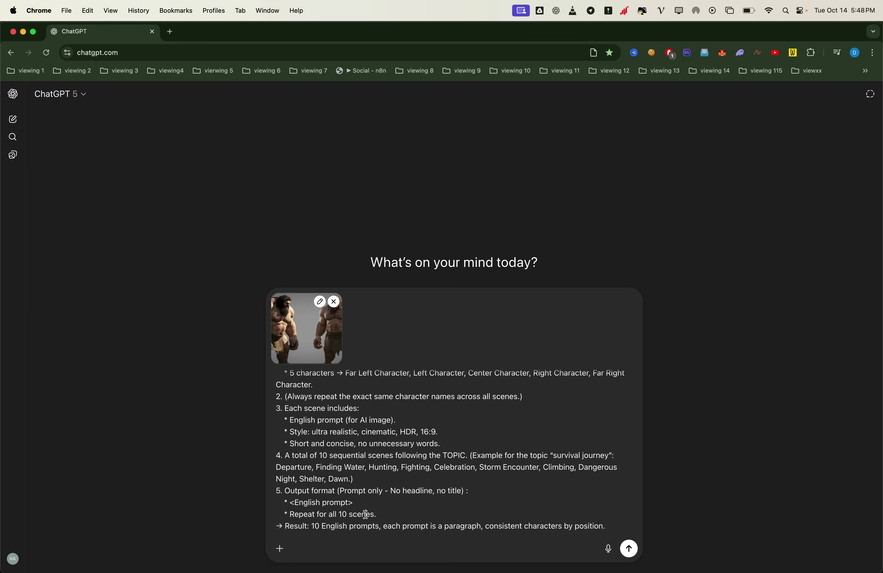
{"action": "key", "text": "Return"}
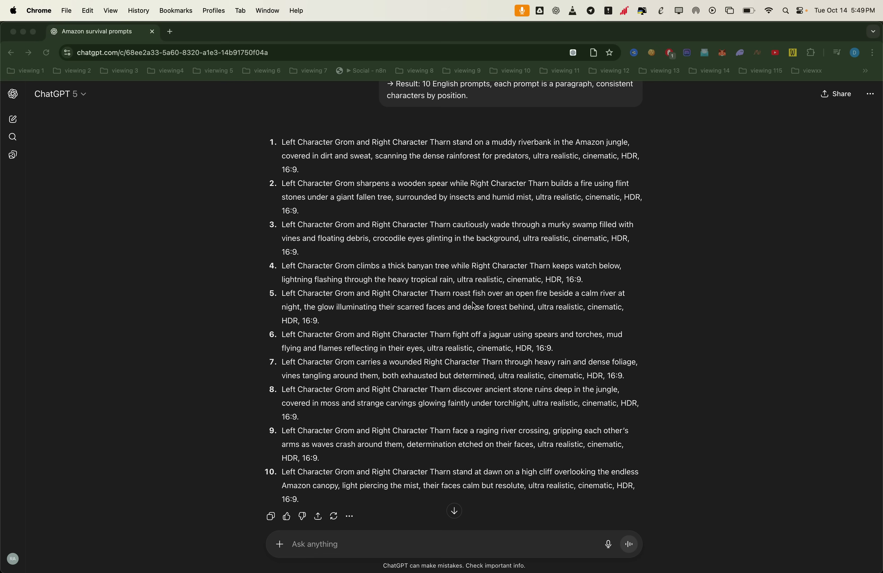
Replace the Veo source image with the grey-background cavemen PNG.
{"action": "key", "text": "super+Tab"}
{"action": "left_click", "coordinate": [294, 205]}
{"action": "left_click", "coordinate": [216, 203]}
{"action": "key", "text": "Down"}
{"action": "key", "text": "Return"}
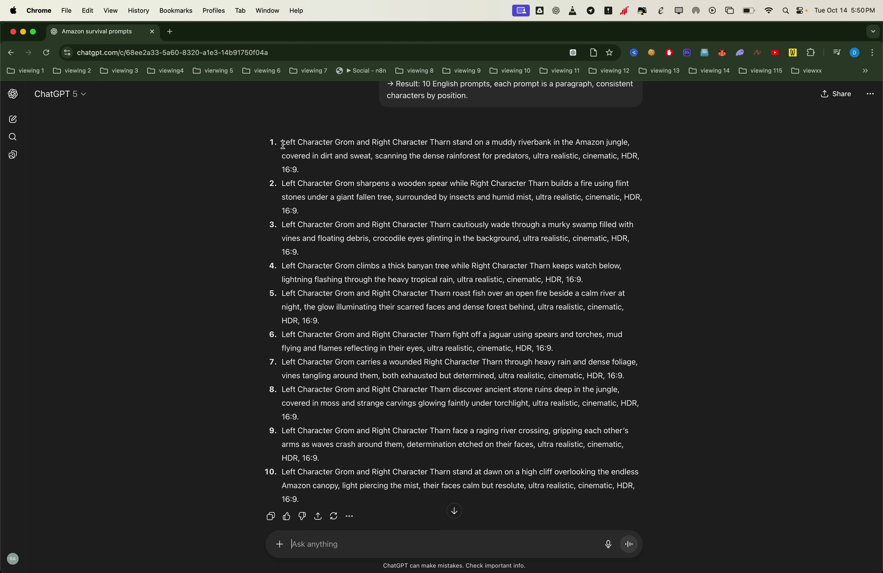
Copy ChatGPT's ten Grom-and-Tharn scene prompts into Veo's prompts box.
{"action": "key", "text": "super+Tab"}
{"action": "left_click_drag", "start_coordinate": [283, 144], "coordinate": [311, 499]}
{"action": "key", "text": "super+c"}
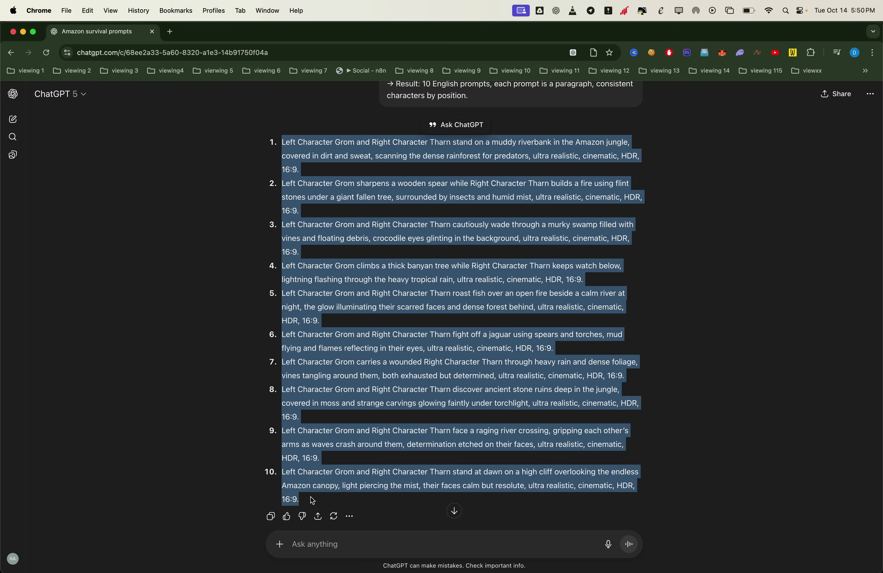
{"action": "key", "text": "super+Tab"}
{"action": "left_click", "coordinate": [203, 289]}
{"action": "key", "text": "super+v"}
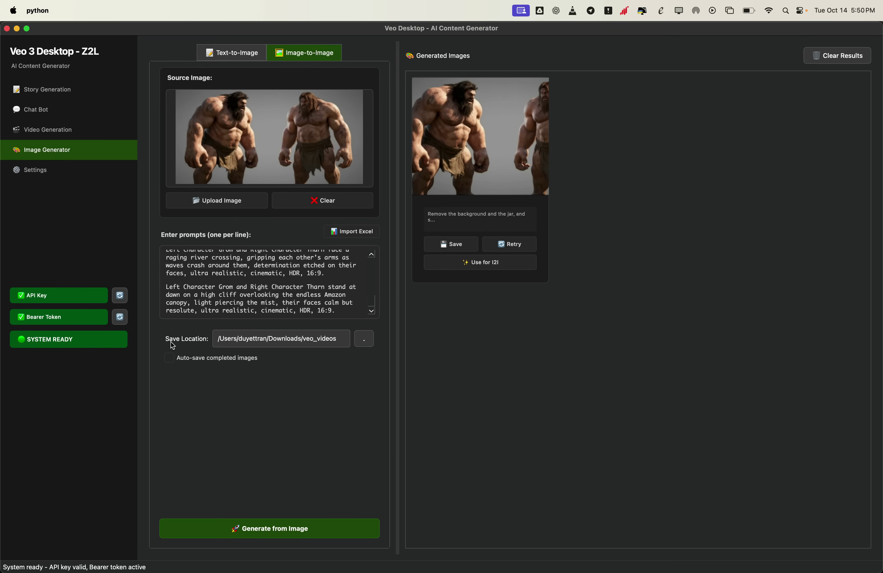
Enable Auto-save completed images and generate the ten jungle scenes from the source image.
{"action": "left_click", "coordinate": [168, 358]}
{"action": "left_click", "coordinate": [283, 529]}
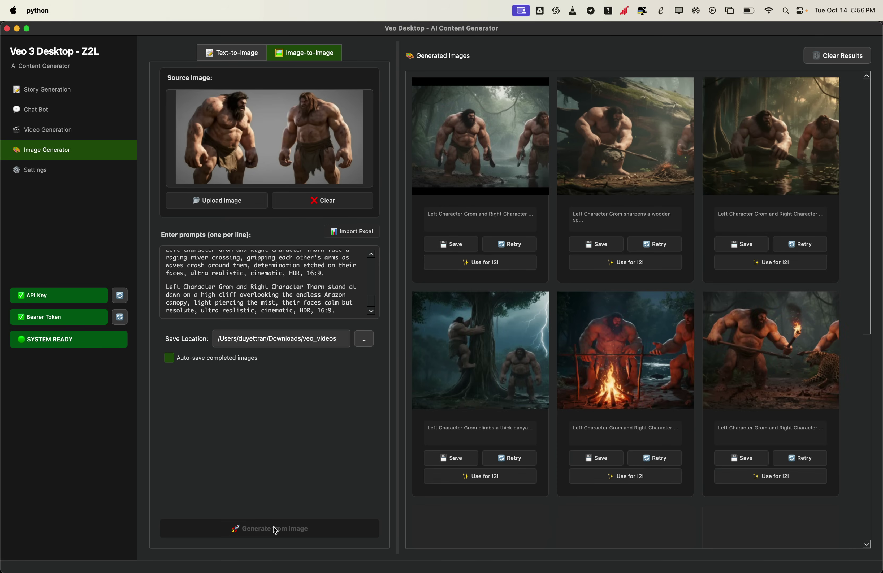
{"action": "left_click", "coordinate": [275, 529]}
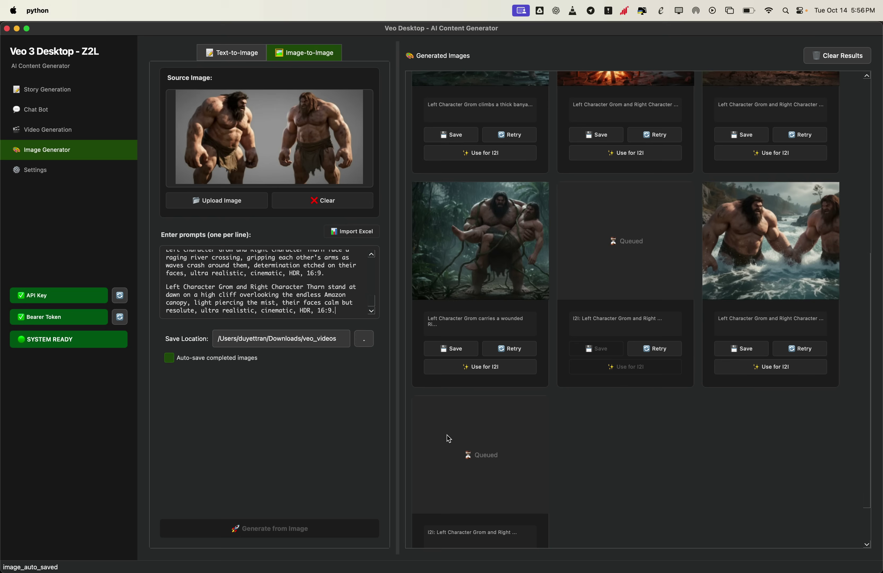
Quick Look through all ten scene images in Veo_Amazon_Jungle, then return to the Veo app.
{"action": "left_click", "coordinate": [494, 71]}
{"action": "key", "text": "space"}
{"action": "key", "text": "Down"}
{"action": "key", "text": "Down"}
{"action": "key", "text": "Down"}
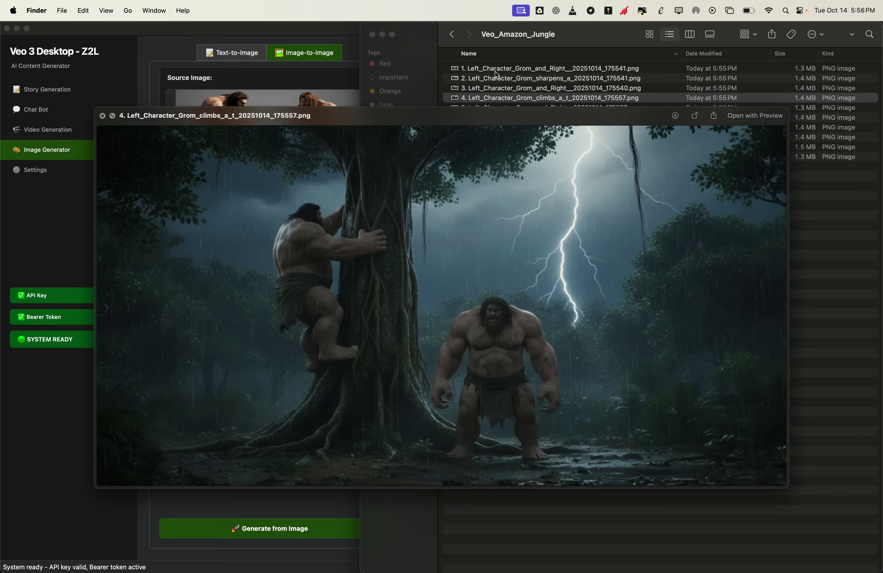
{"action": "key", "text": "Down"}
{"action": "key", "text": "Down"}
{"action": "key", "text": "Down"}
{"action": "key", "text": "Down"}
{"action": "key", "text": "Down"}
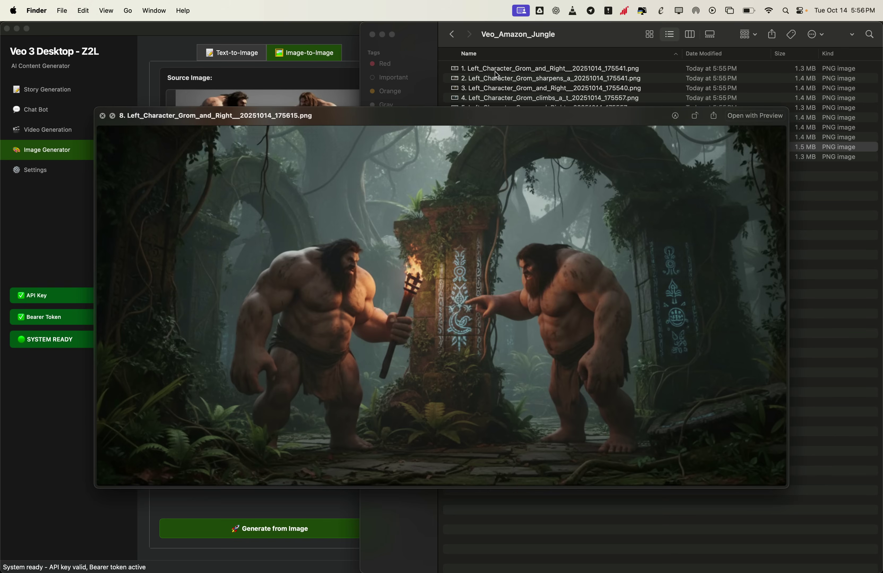
{"action": "key", "text": "Down"}
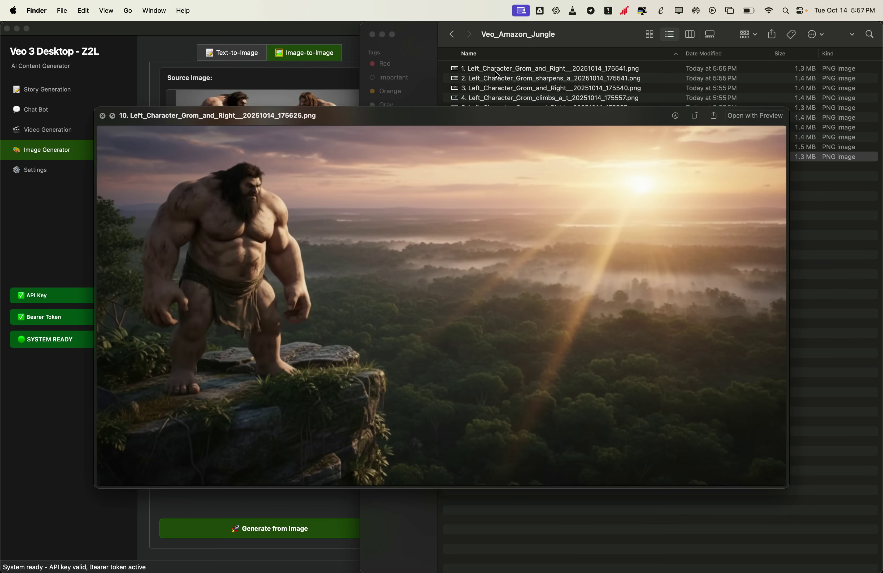
{"action": "key", "text": "space"}
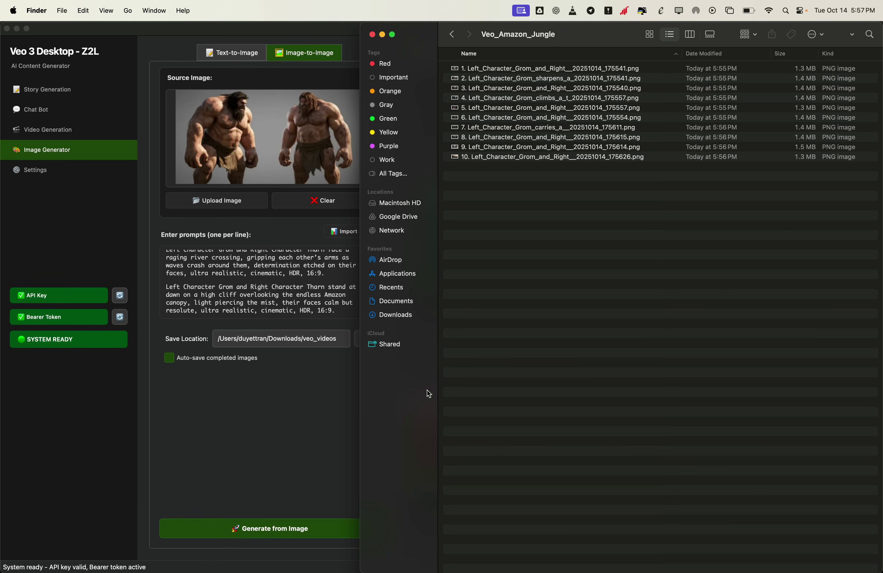
{"action": "left_click", "coordinate": [221, 383]}
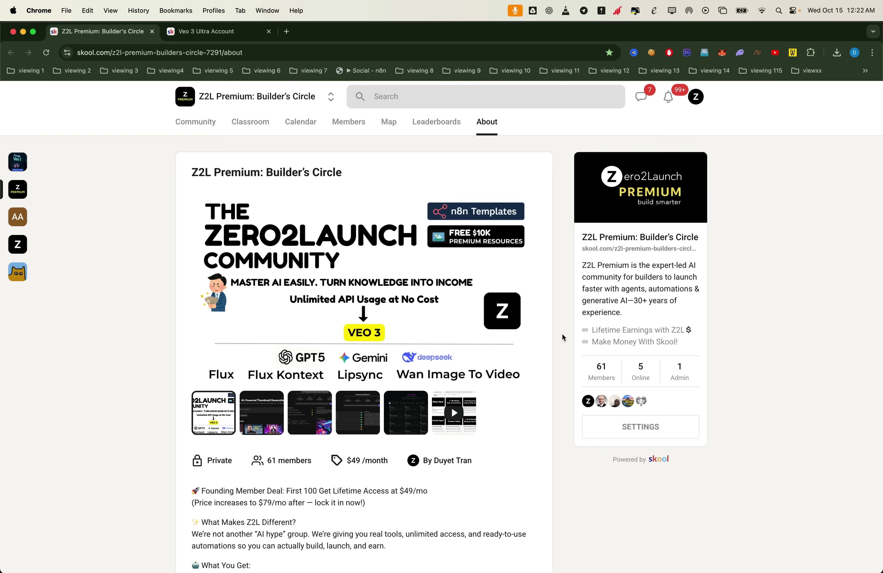
{"action": "scroll", "coordinate": [562, 335], "scroll_direction": "down", "scroll_amount": 2}
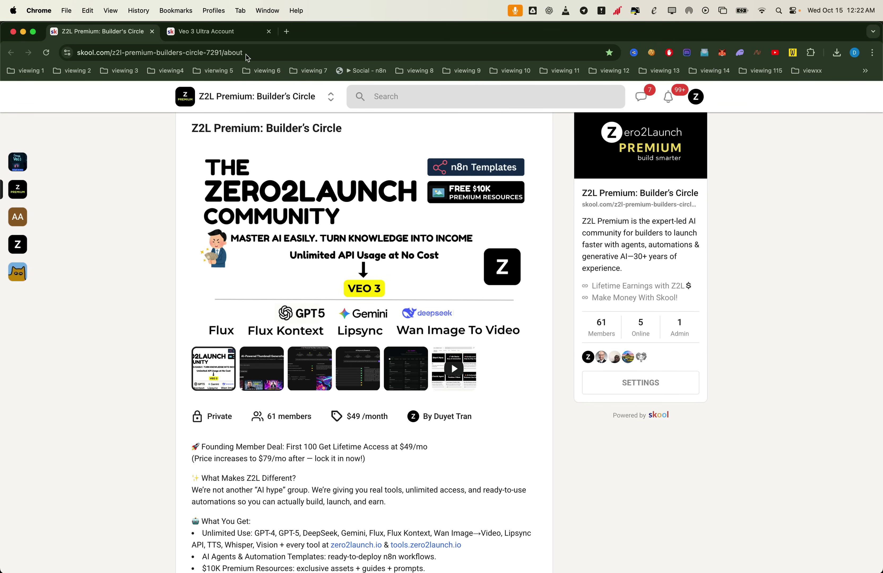
Show the desktop-app screenshot on the Veo 3 Ultra Account community's About page.
{"action": "left_click", "coordinate": [236, 33]}
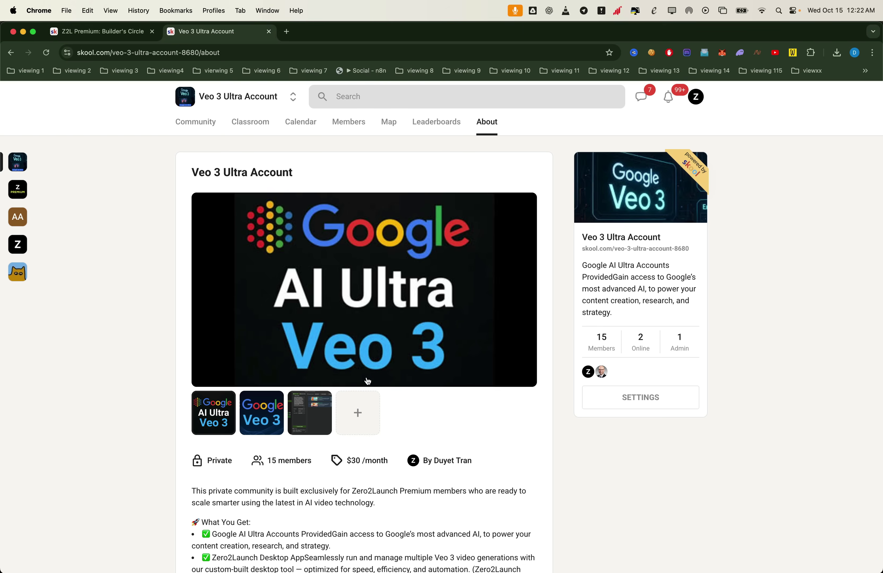
{"action": "left_click", "coordinate": [312, 428]}
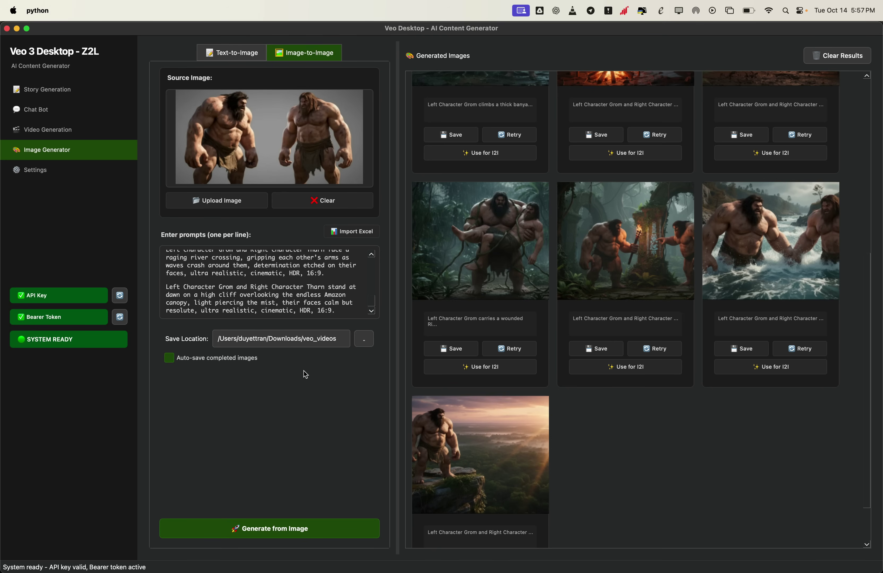
In Image-to-Video, load the ten images from the Veo_Amazon_Jungle folder as sources.
{"action": "left_click", "coordinate": [66, 131]}
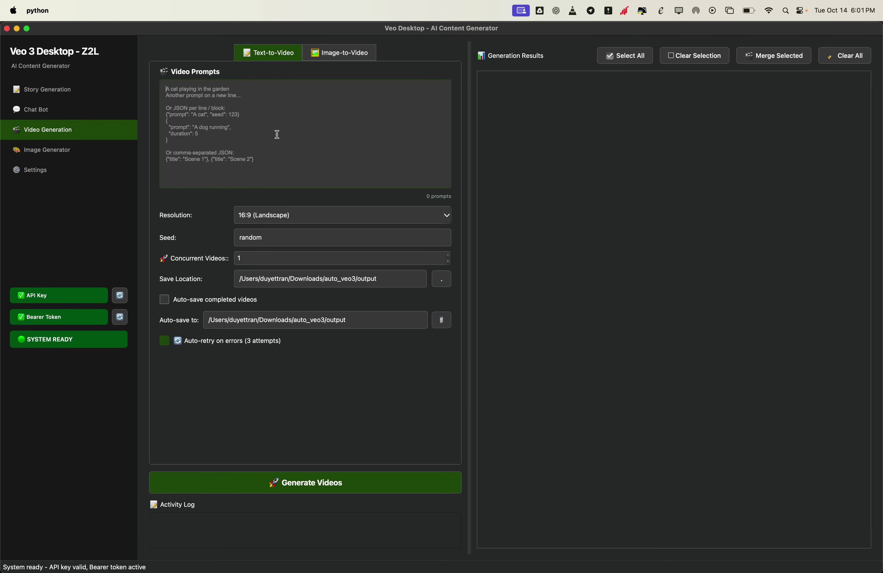
{"action": "left_click", "coordinate": [338, 53]}
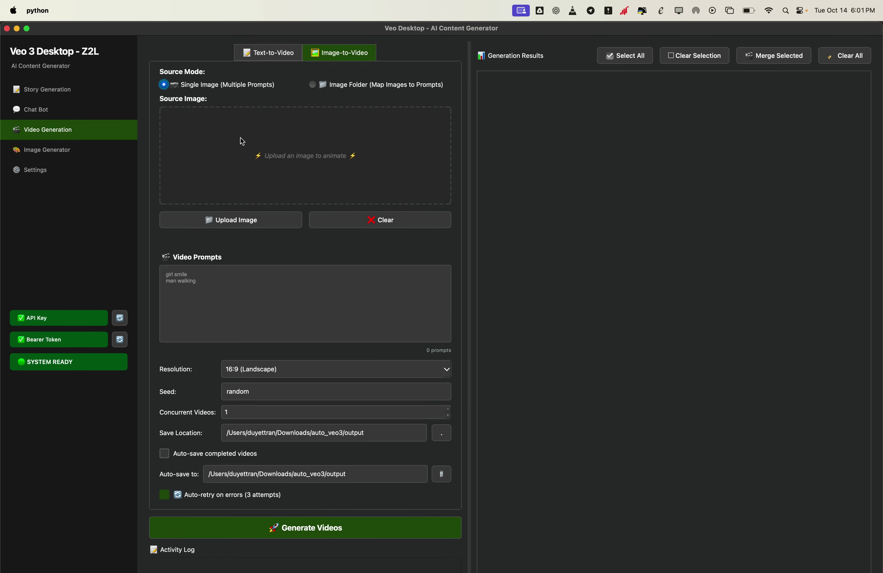
{"action": "left_click", "coordinate": [311, 85]}
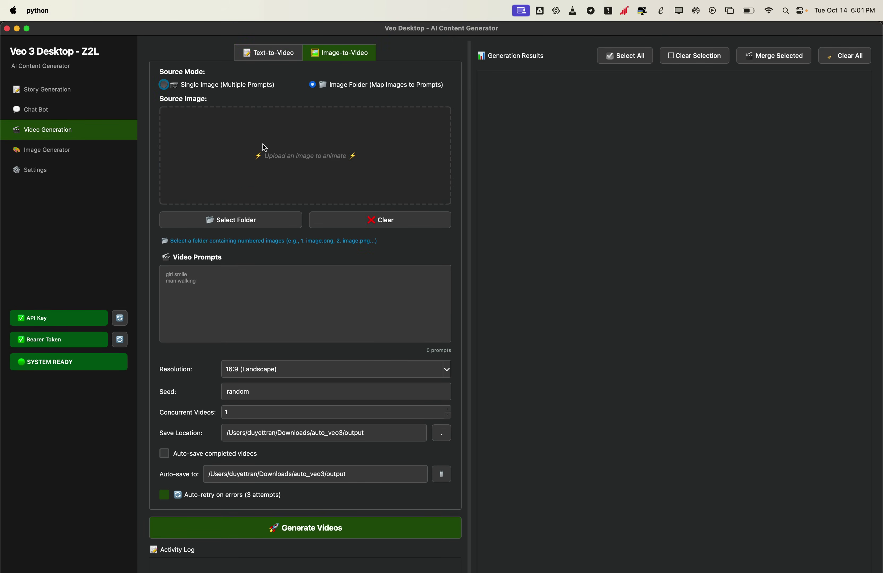
{"action": "left_click", "coordinate": [297, 221]}
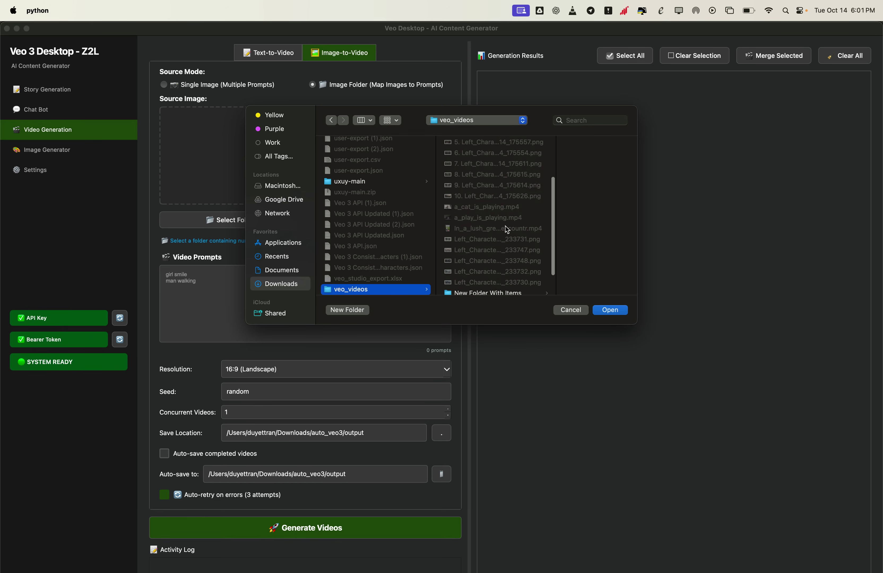
{"action": "scroll", "coordinate": [496, 224], "scroll_direction": "down", "scroll_amount": 4}
{"action": "left_click", "coordinate": [479, 286]}
{"action": "left_click", "coordinate": [610, 310]}
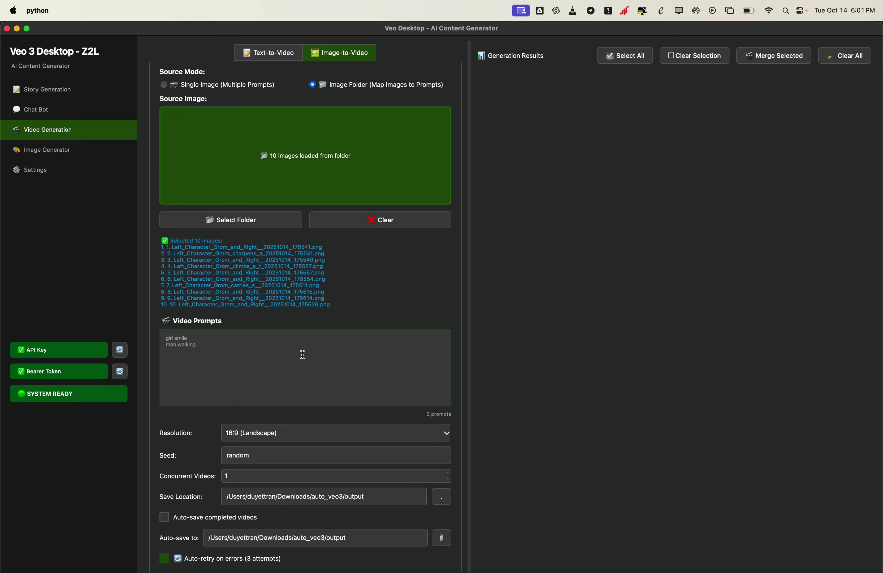
Paste the ten prompts, set 4 concurrent videos with auto-save on, and generate the videos.
{"action": "key", "text": "super+v"}
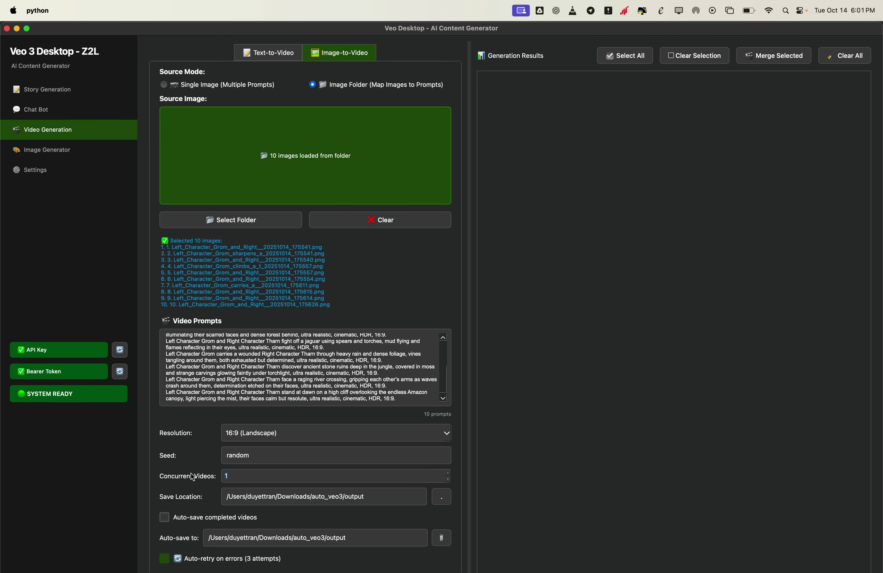
{"action": "type", "text": "4"}
{"action": "left_click", "coordinate": [168, 518]}
{"action": "double_click", "coordinate": [429, 31]}
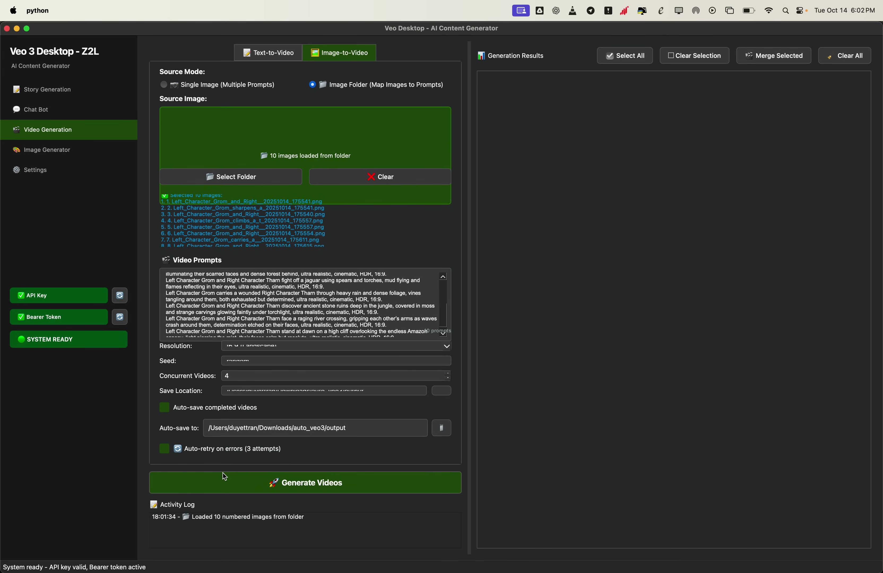
{"action": "left_click", "coordinate": [327, 489]}
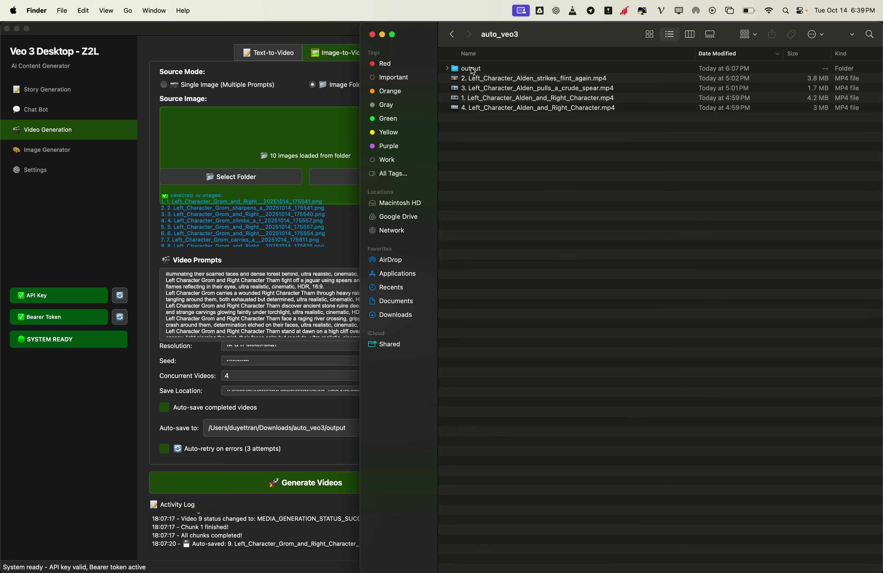
Quick Look the first two generated clips in the output folder, then return to Veo Desktop.
{"action": "double_click", "coordinate": [473, 71]}
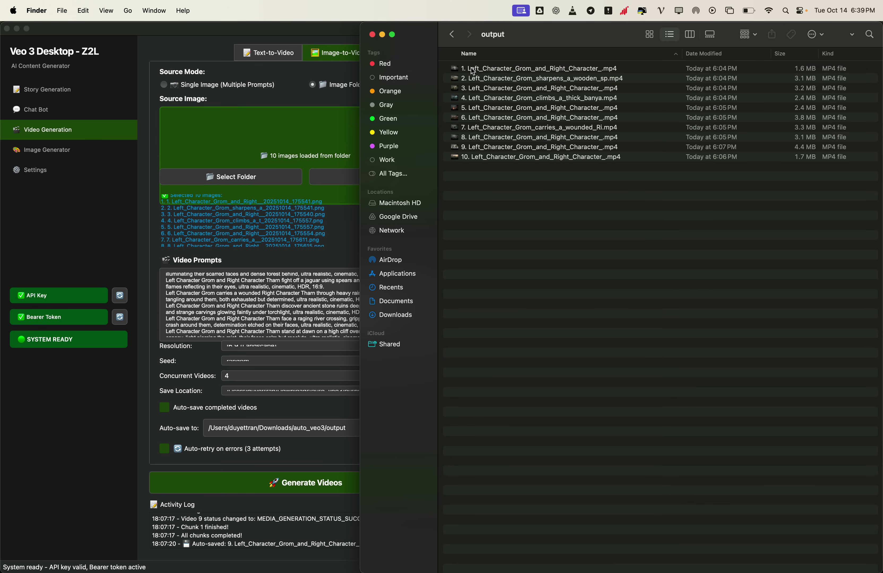
{"action": "left_click", "coordinate": [473, 72]}
{"action": "key", "text": "space"}
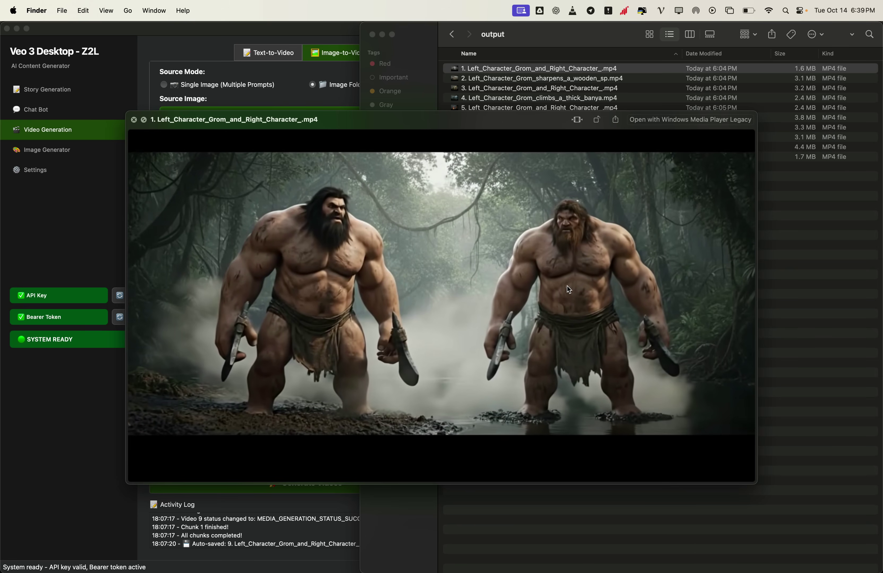
{"action": "key", "text": "Down"}
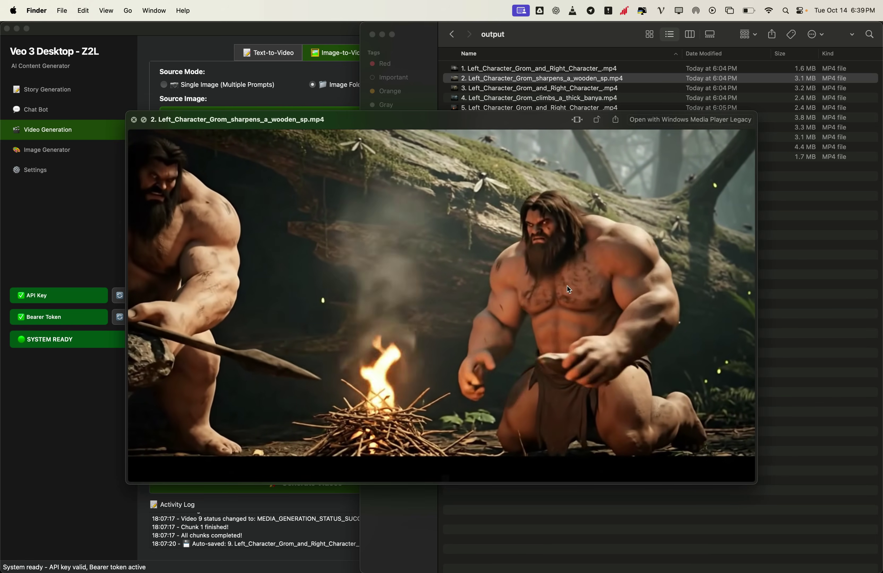
{"action": "key", "text": "space"}
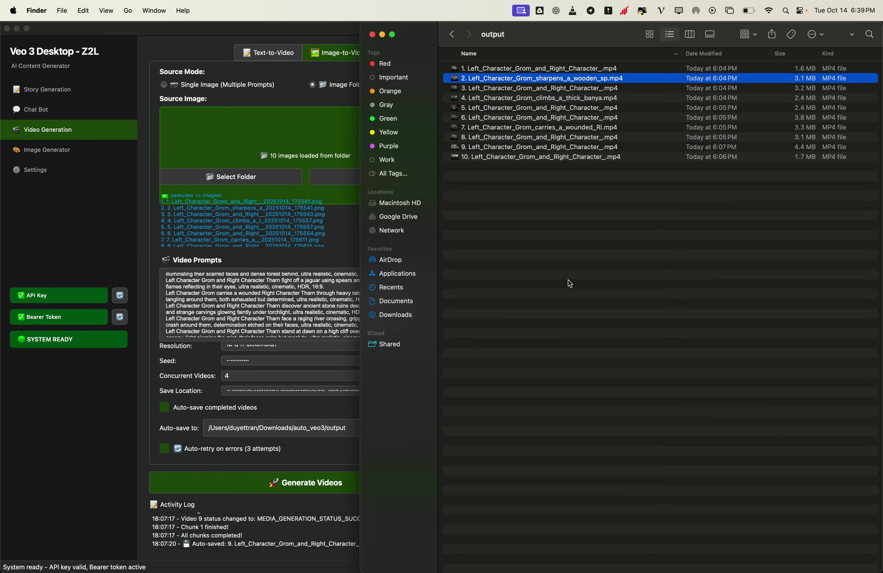
{"action": "key", "text": "super+Tab"}
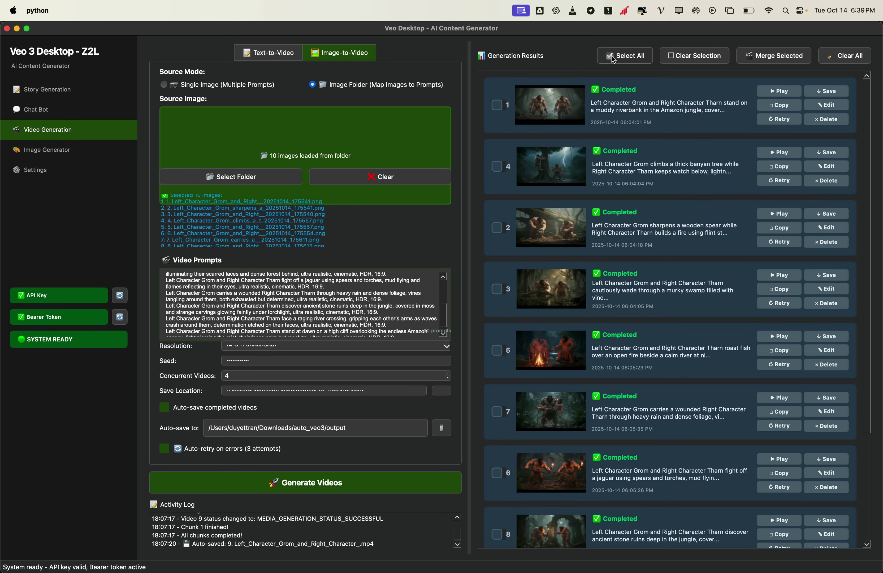
Select all ten completed clips and merge them into merged_video.mp4.
{"action": "left_click", "coordinate": [614, 55]}
{"action": "left_click", "coordinate": [744, 58]}
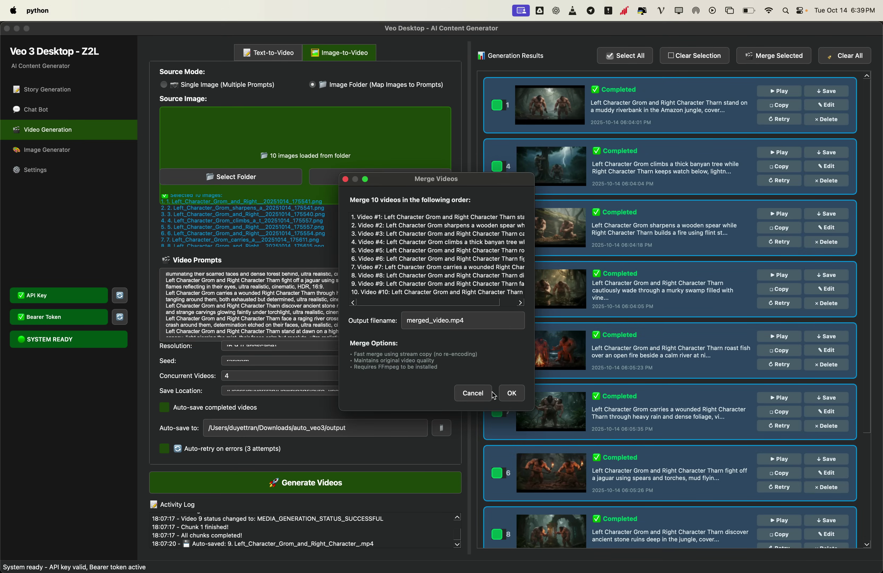
{"action": "left_click", "coordinate": [510, 392]}
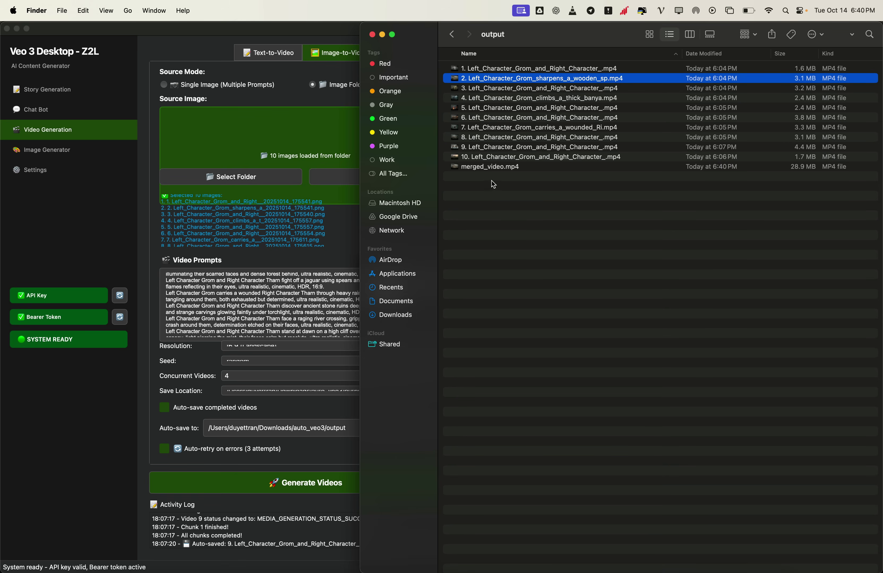
Play merged_video.mp4 in VLC from the output folder.
{"action": "left_click", "coordinate": [496, 168]}
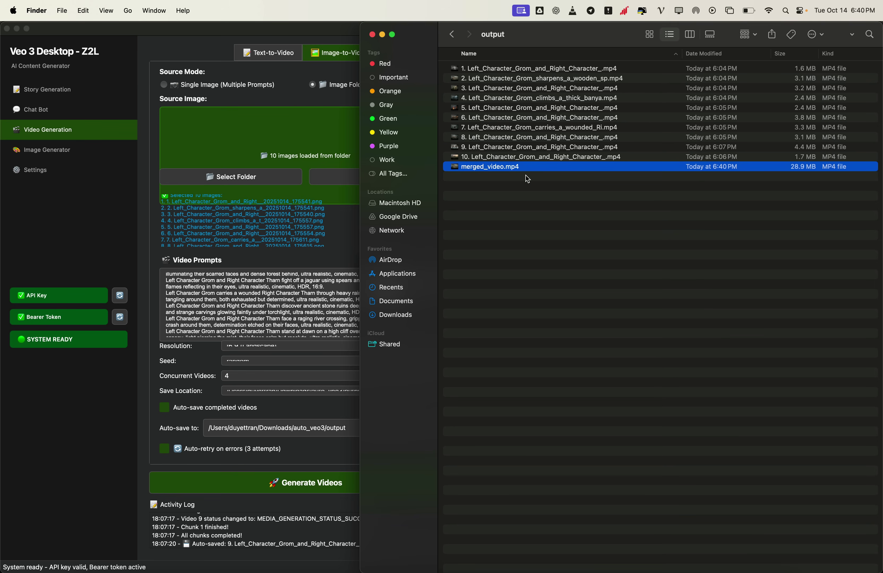
{"action": "right_click", "coordinate": [500, 170]}
{"action": "mouse_move", "coordinate": [558, 185]}
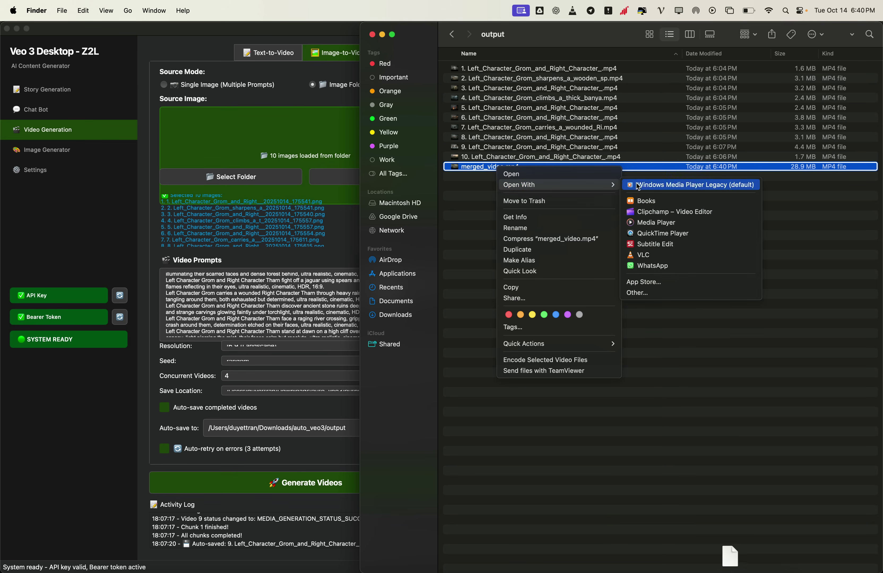
{"action": "left_click", "coordinate": [650, 255]}
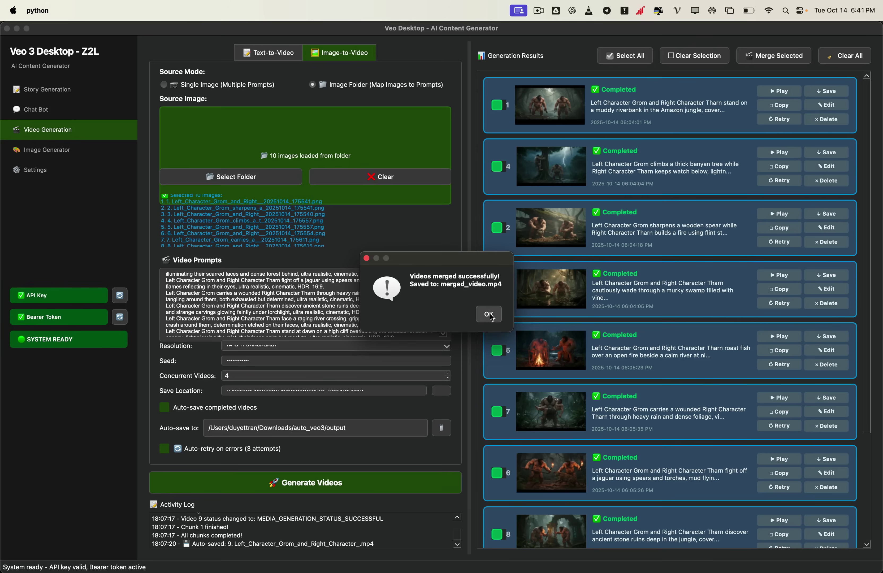
Dismiss the 'Videos merged successfully' confirmation.
{"action": "left_click", "coordinate": [489, 315]}
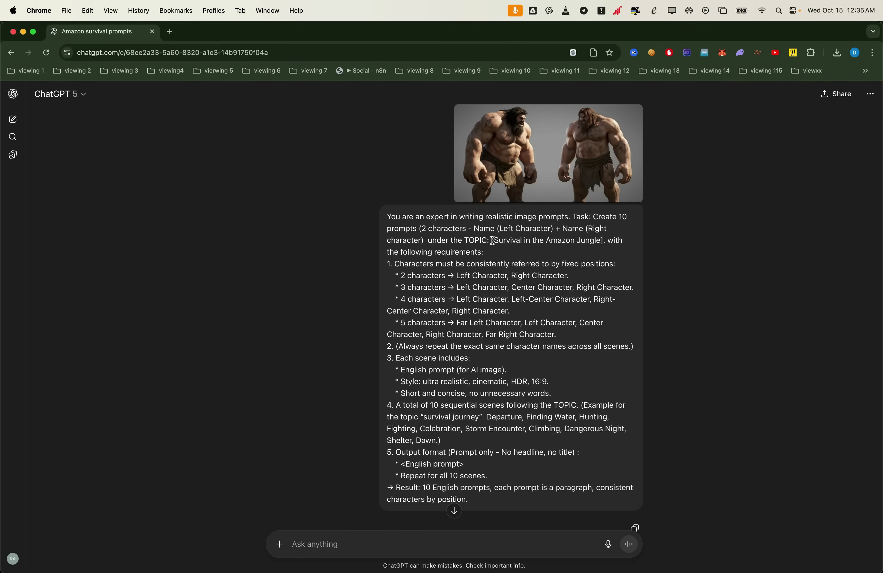
{"action": "left_click_drag", "start_coordinate": [492, 240], "coordinate": [418, 228]}
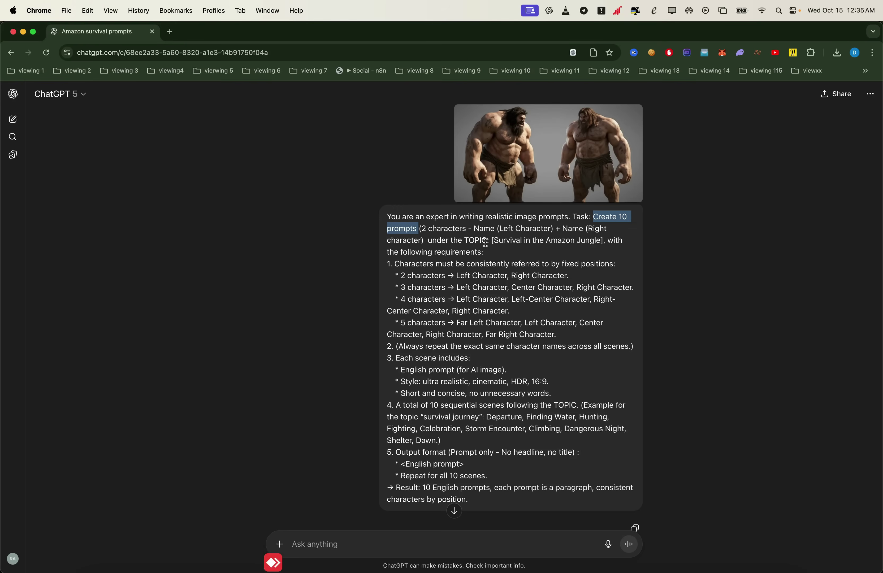
{"action": "left_click", "coordinate": [636, 307]}
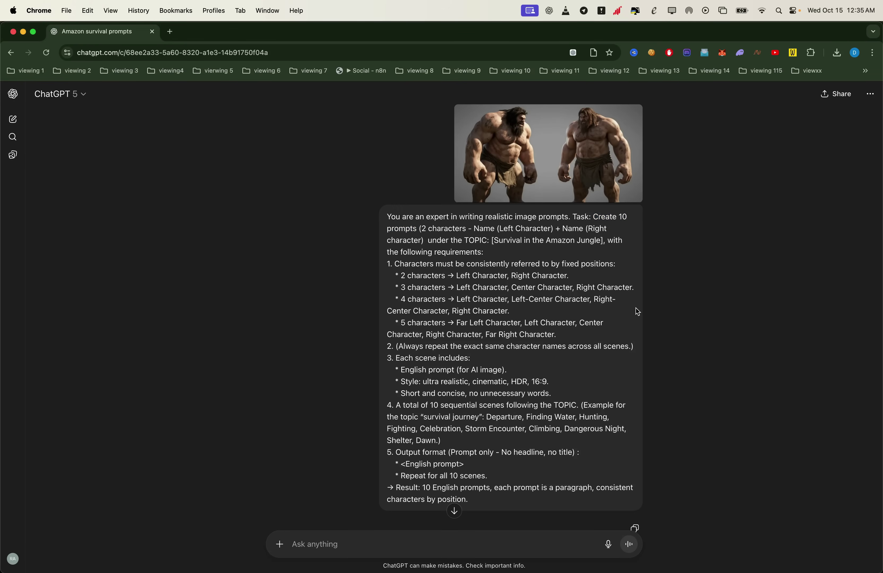